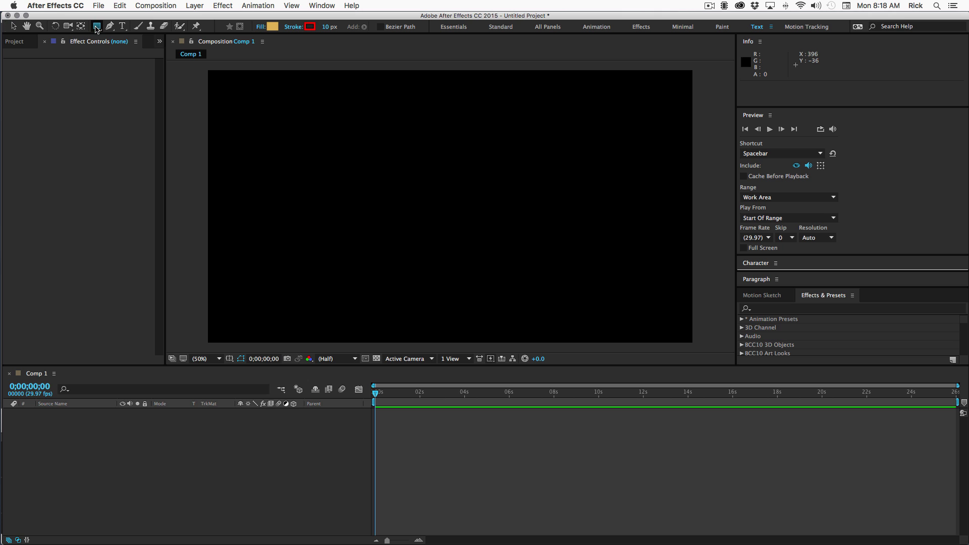
Draw a centred rectangle, fold away Stroke 1 and Fill 1, and expand Transform: Rectangle 1
left_click_drag(353, 153, 529, 270)
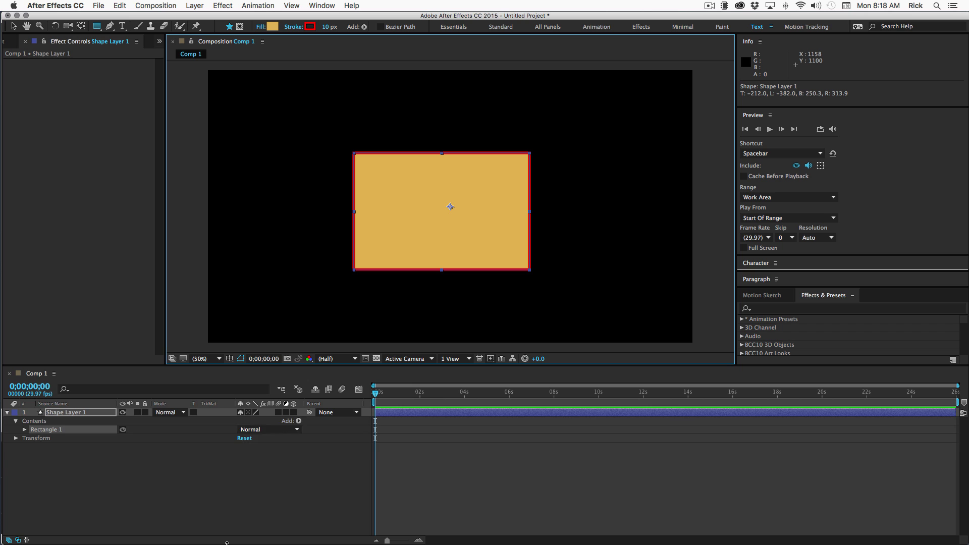
key("u")
key("u")
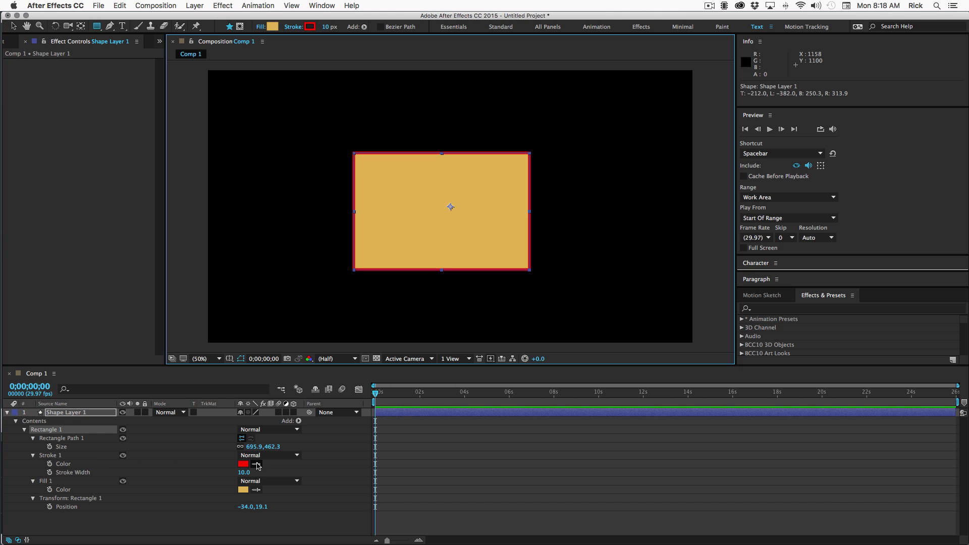
left_click(33, 455)
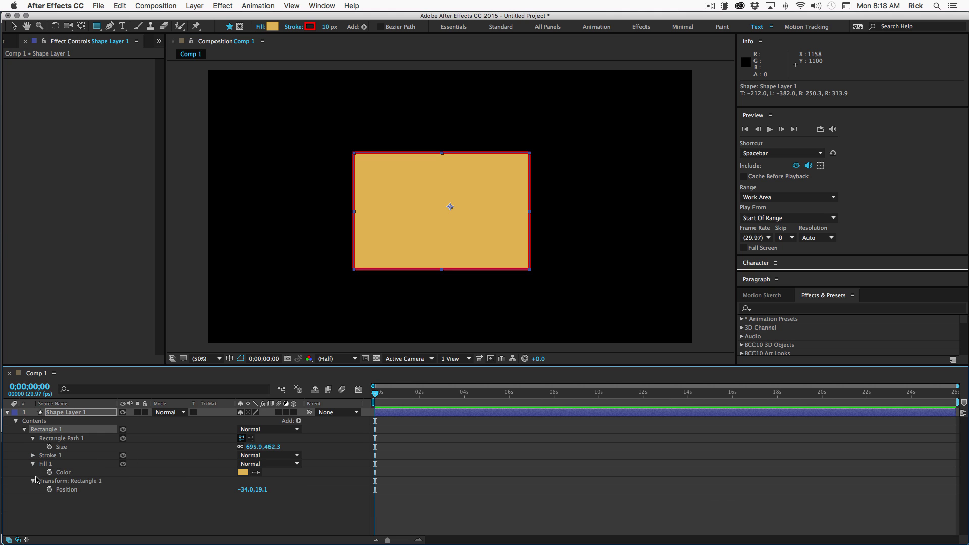
left_click(32, 464)
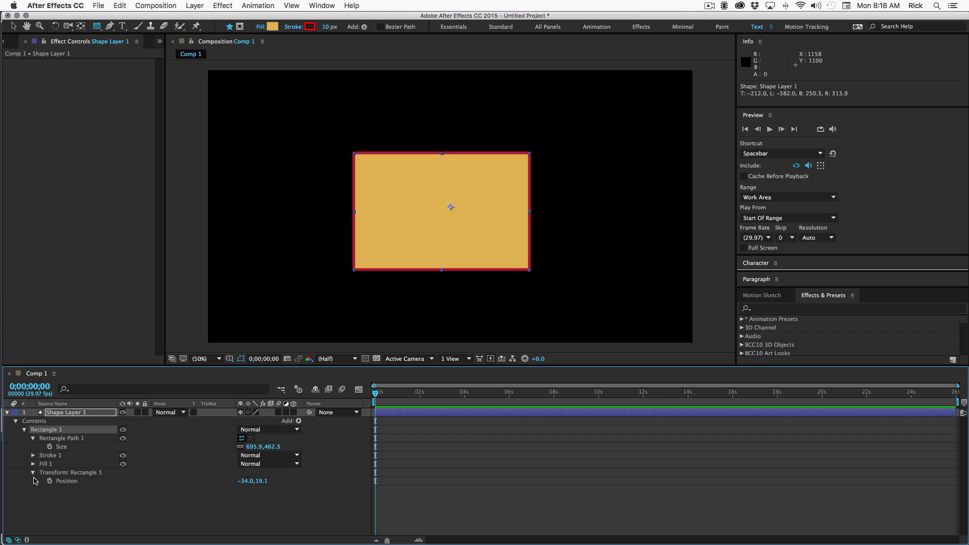
left_click(33, 473)
left_click(33, 472)
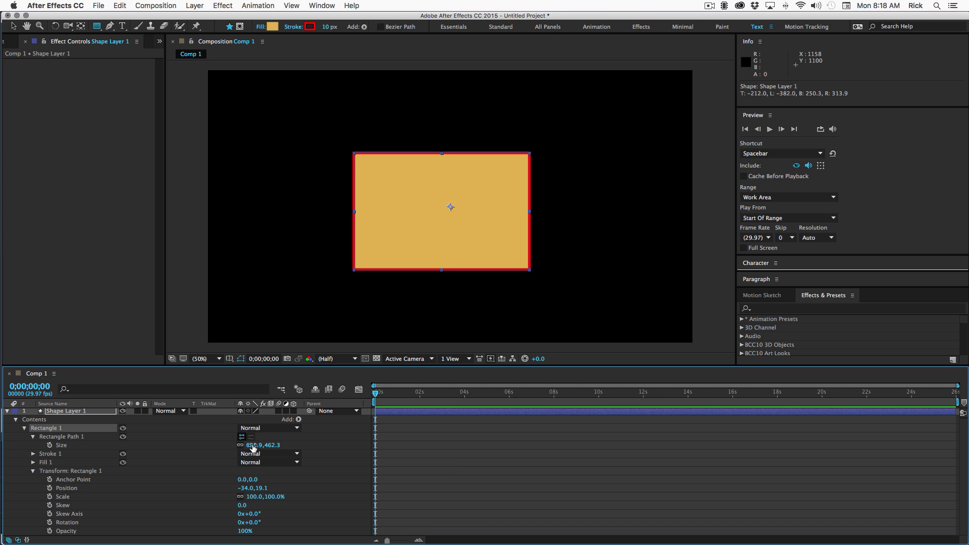
Unlink Size proportions and set the rectangle path size to 500 by 500
left_click(240, 446)
left_click(263, 446)
type("500")
key("Tab")
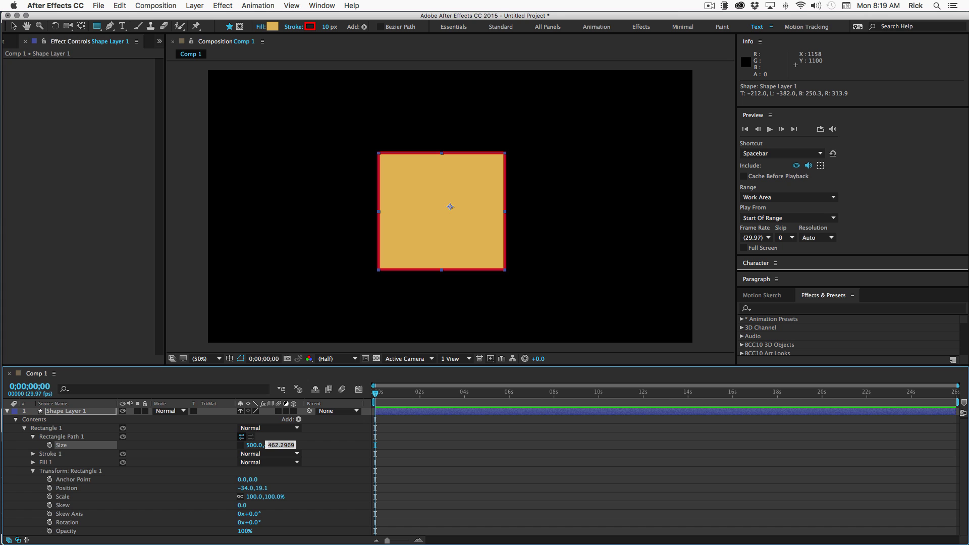
type("500")
key("Return")
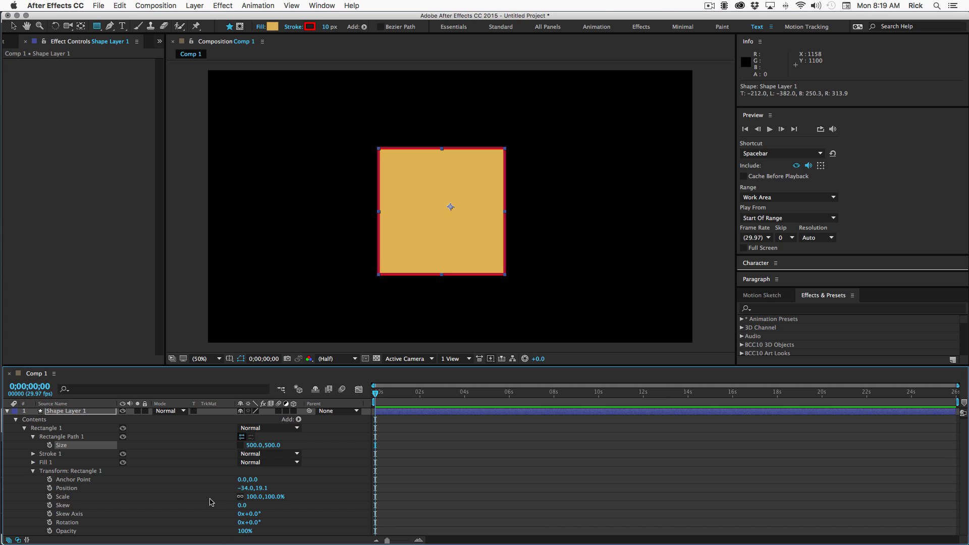
Keyframe Size at 0 s, then set it to 1000,500 at about 4 s
left_click(49, 445)
left_click(465, 393)
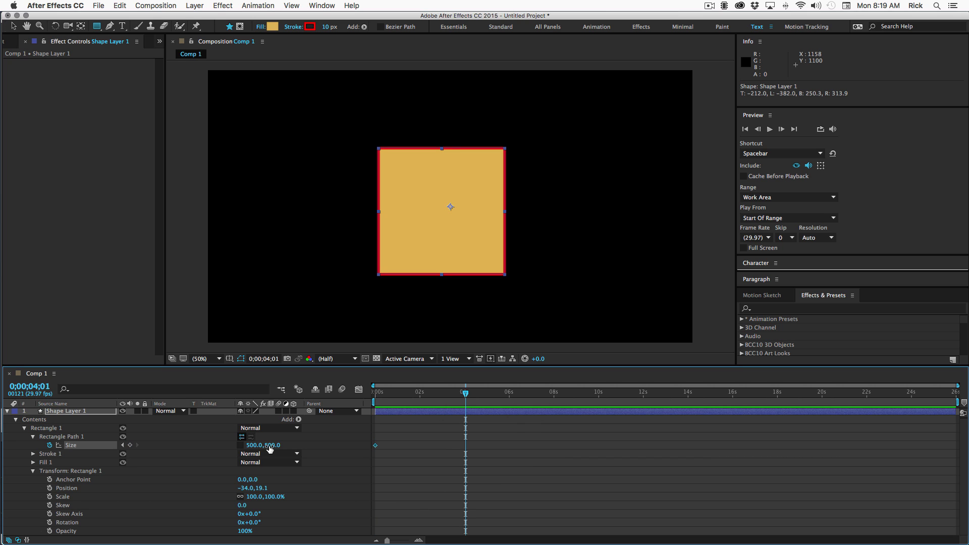
left_click_drag(254, 445, 451, 453)
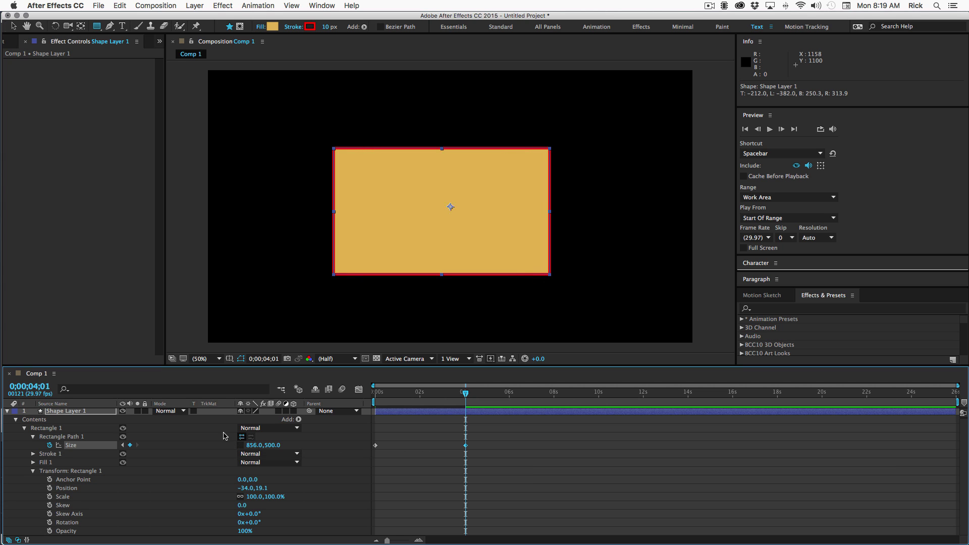
left_click(255, 446)
type("1000")
key("Return")
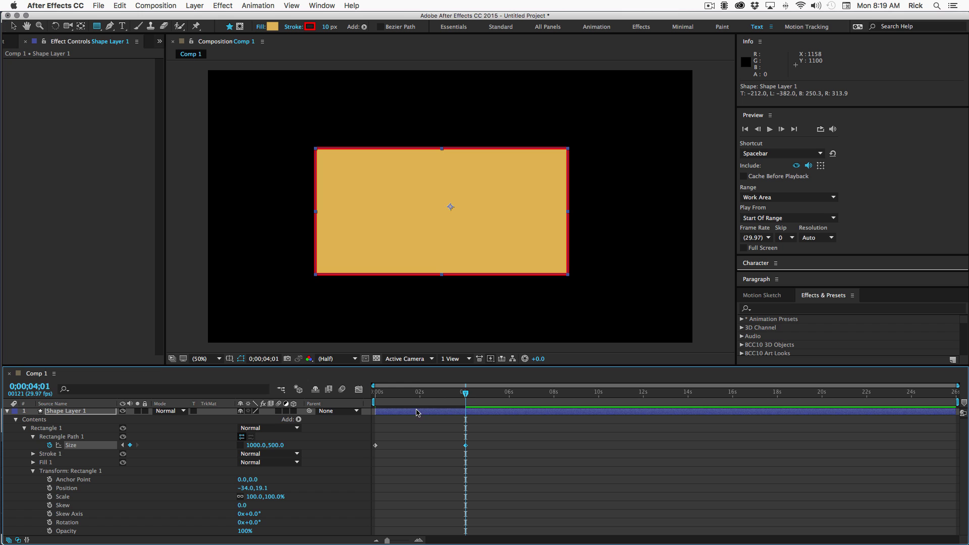
Return to the start and preview the size animation
left_click_drag(449, 396, 341, 400)
key("space")
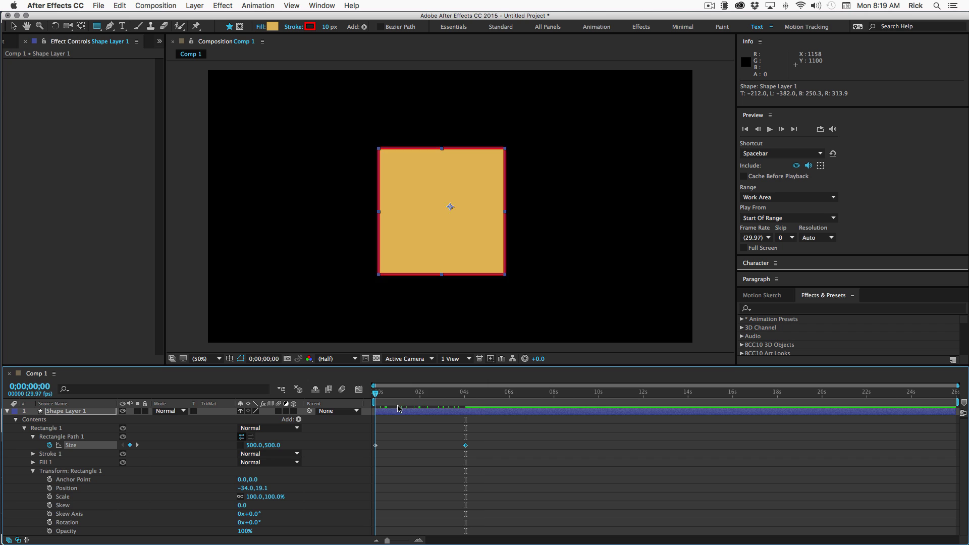
key("space")
Reset the rectangle's Position to 0,0 and deselect the shape layer
right_click(70, 489)
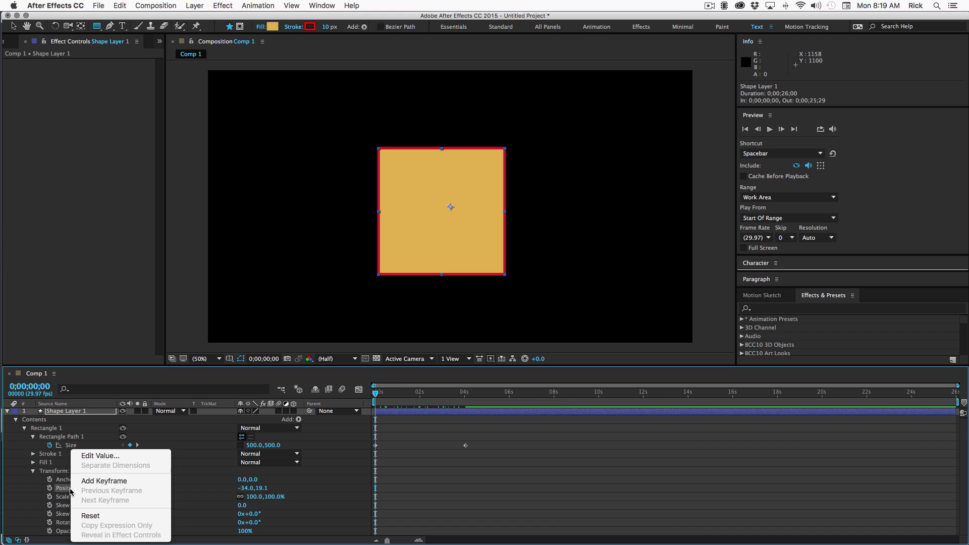
key("Escape")
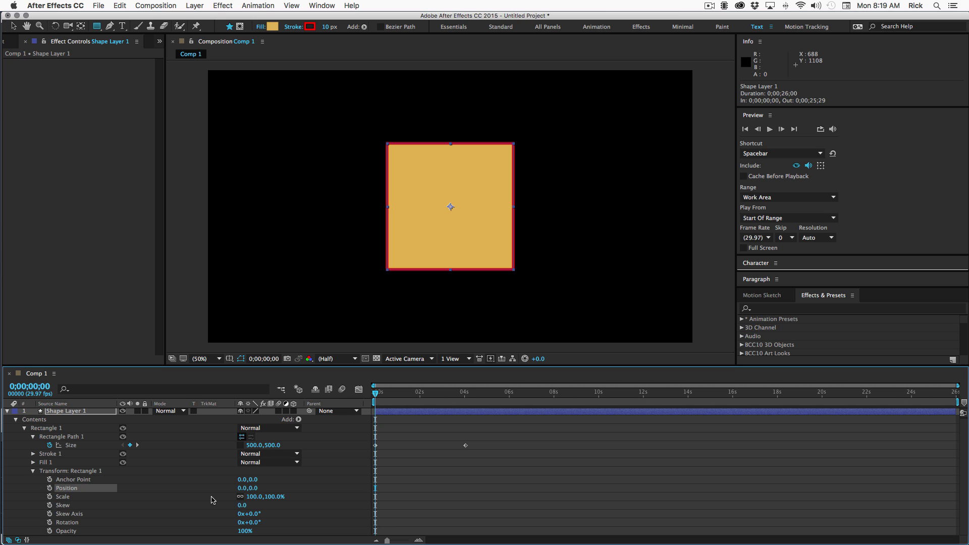
key("F2")
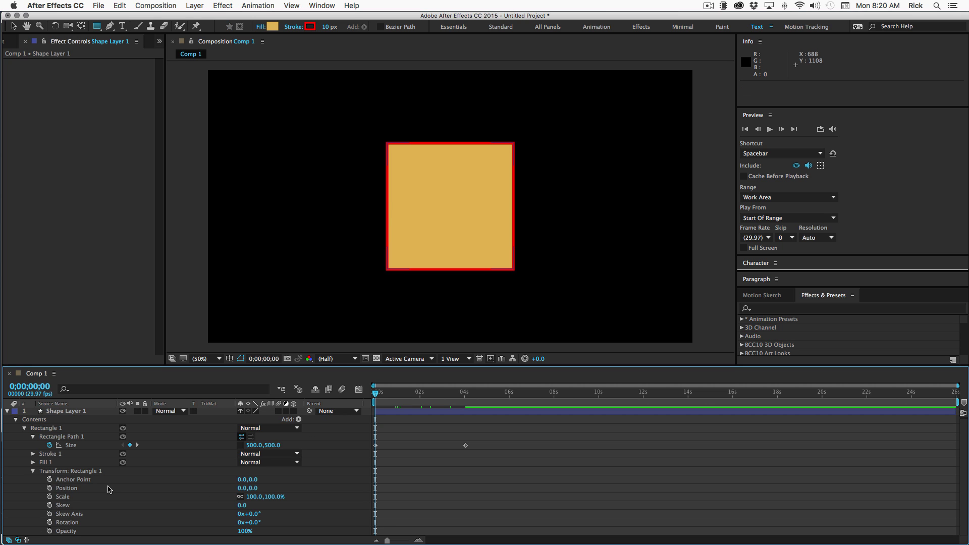
Give the Anchor Point an expression linking it to the rectangle's Size divided by 2
left_click(50, 480, "alt")
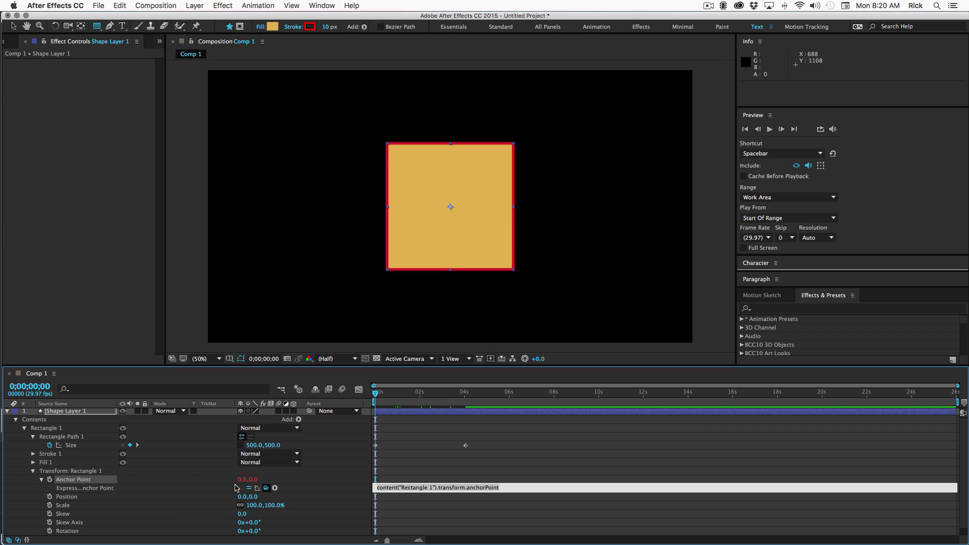
left_click_drag(266, 487, 69, 449)
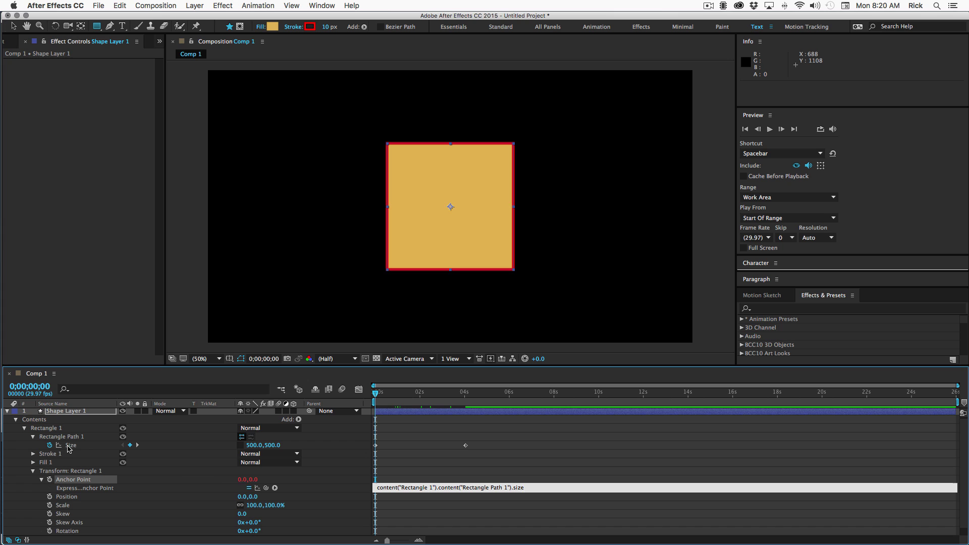
left_click(528, 487)
type("/2")
key("KP_Enter")
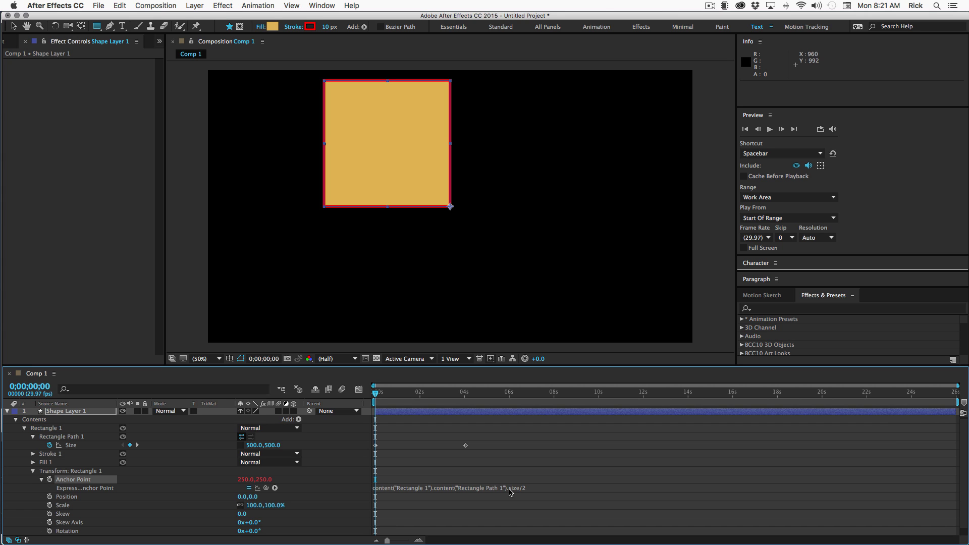
left_click(510, 492)
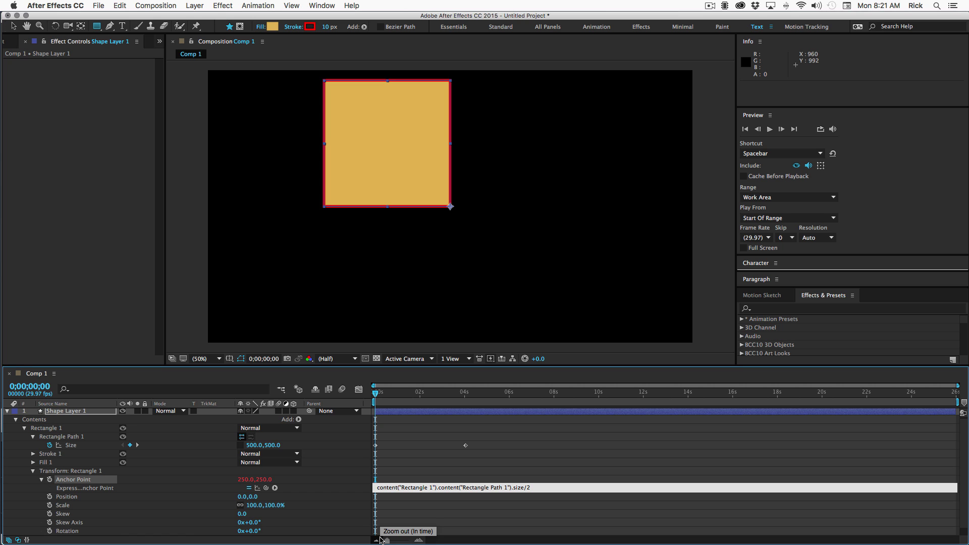
Prefix the anchor expression with a minus sign so it evaluates to -250,-250
type("-")
left_click(353, 494)
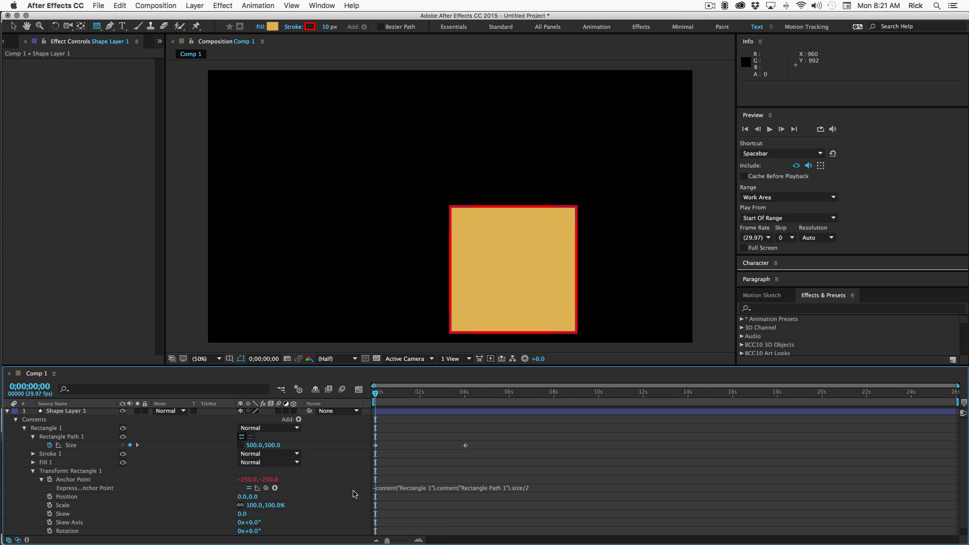
left_click(412, 489)
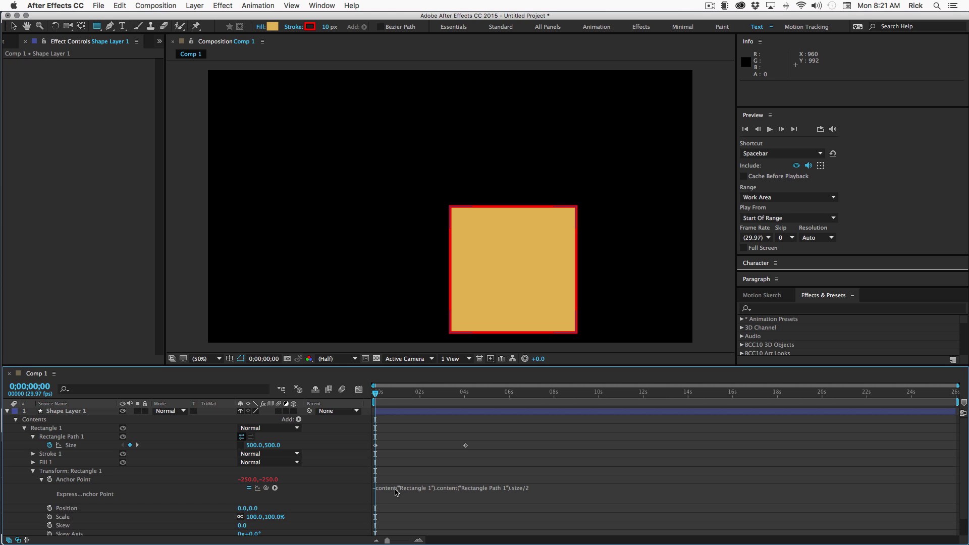
Rewrite the anchor expression as p = size/2; [-p[0], p[1]], giving -250,250
left_click(396, 492)
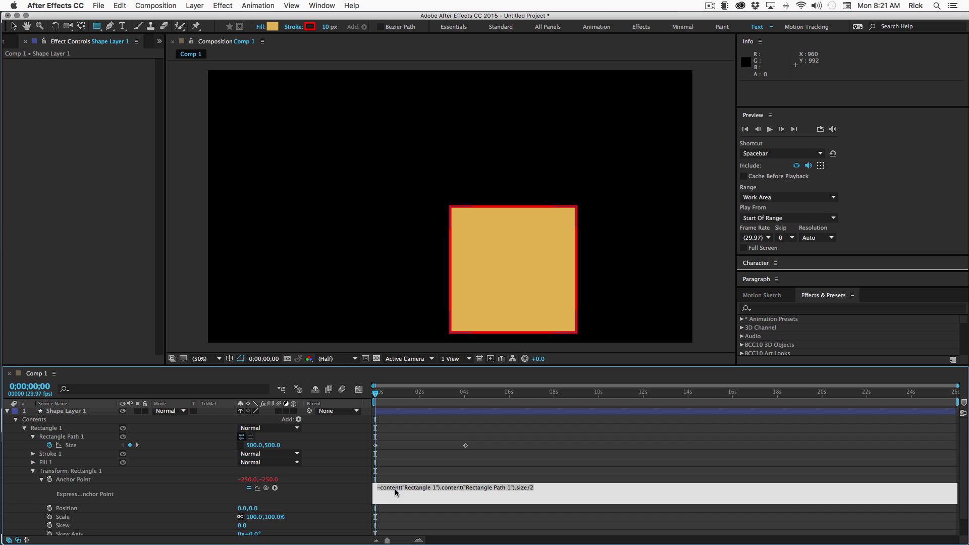
left_click(379, 492)
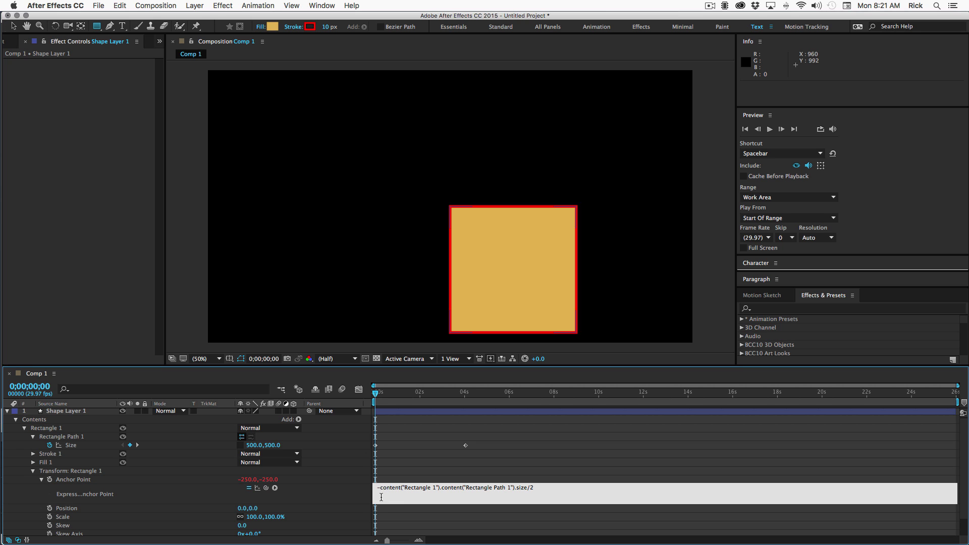
key("BackSpace")
type("p =")
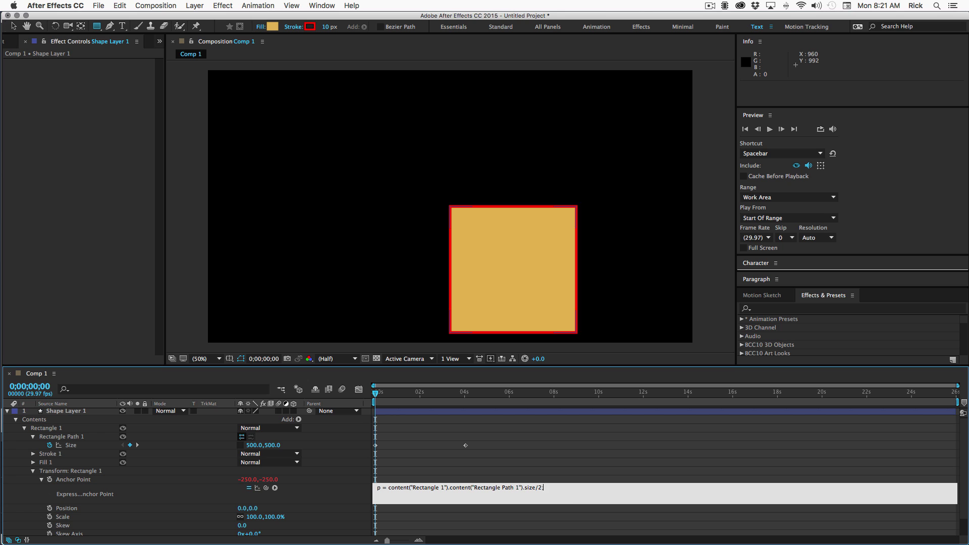
type(";")
key("Return")
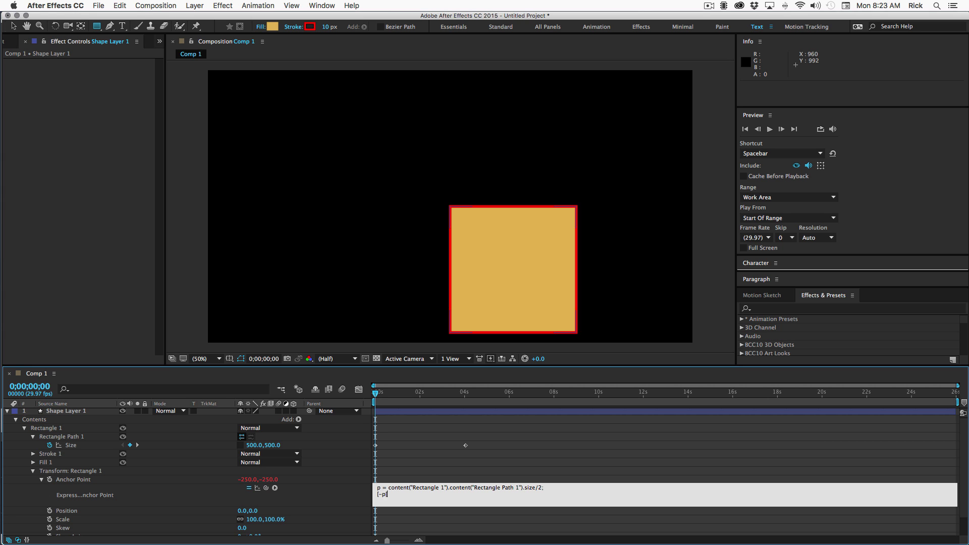
type("[0], p[1")
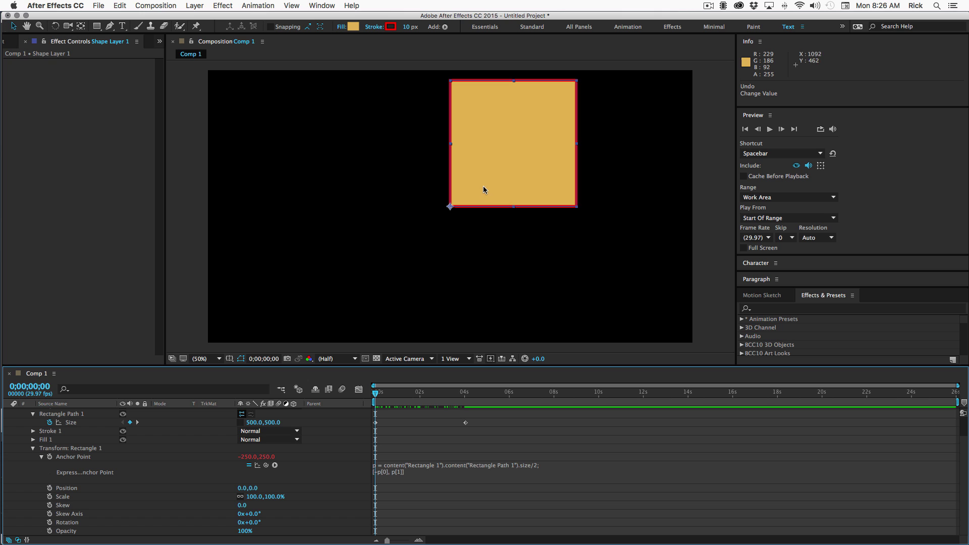
Move the square left of centre and add a ~9 s Size keyframe of 1000,318
left_click_drag(487, 141, 364, 217)
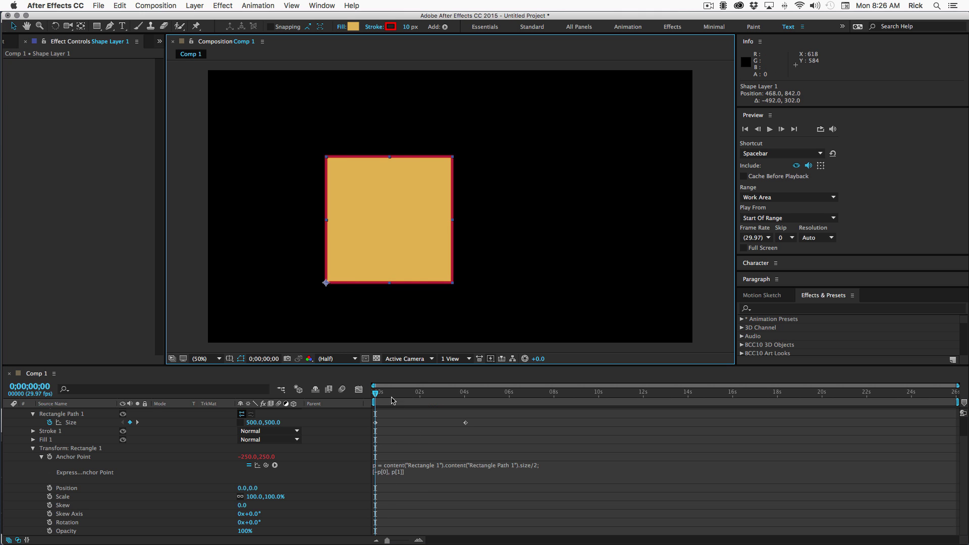
left_click_drag(392, 399, 573, 400)
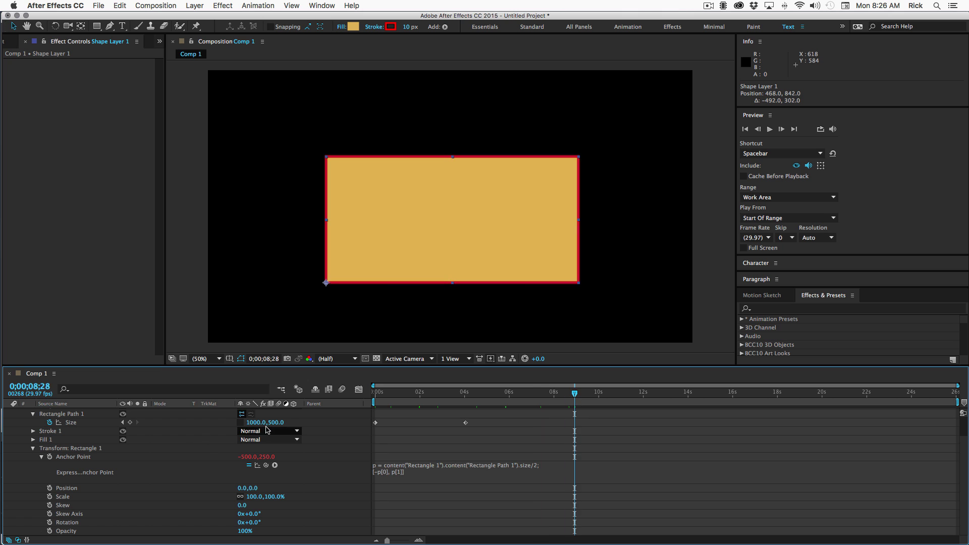
left_click_drag(278, 425, 209, 425)
left_click_drag(562, 395, 257, 400)
left_click_drag(650, 392, 375, 392)
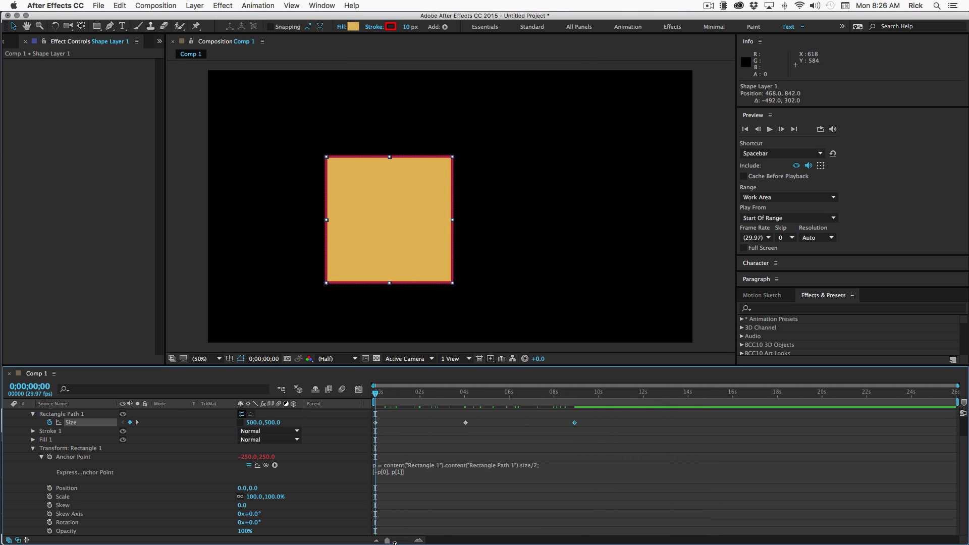